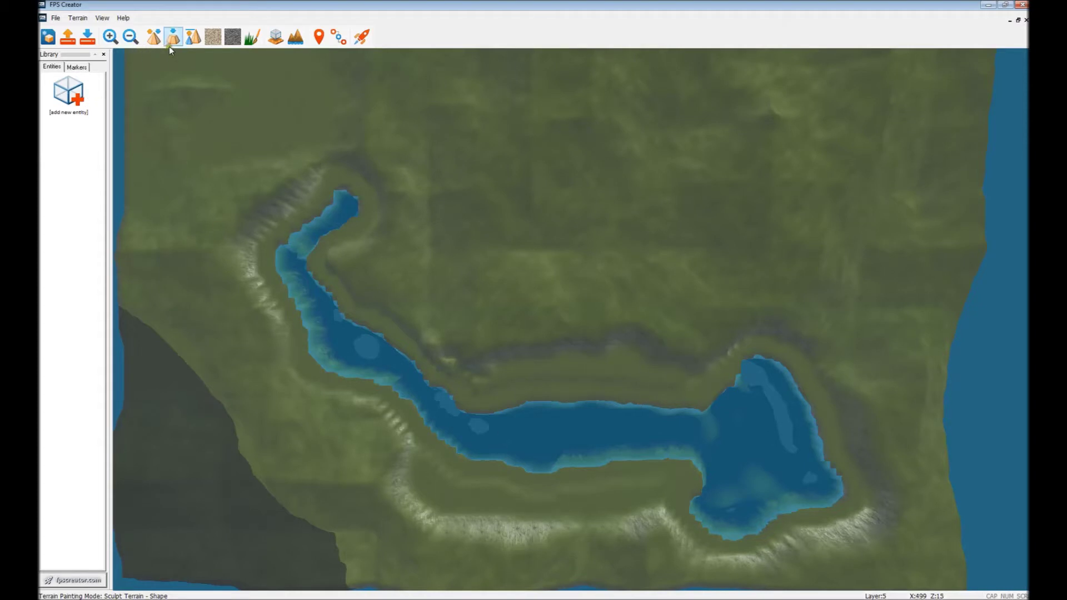
# Step: Paint the pave texture along the whole bank of the river and lake, following the waterline all the way around
pyautogui.click(211, 38)
pyautogui.moveTo(688, 401)
pyautogui.mouseDown()
pyautogui.moveTo(542, 392)
pyautogui.moveTo(476, 401)
pyautogui.moveTo(657, 399)
pyautogui.moveTo(737, 377)
pyautogui.moveTo(818, 395)
pyautogui.mouseUp()
pyautogui.moveTo(829, 431)
pyautogui.mouseDown()
pyautogui.moveTo(850, 489)
pyautogui.moveTo(829, 514)
pyautogui.moveTo(823, 506)
pyautogui.mouseUp()
pyautogui.moveTo(762, 518)
pyautogui.mouseDown()
pyautogui.moveTo(717, 533)
pyautogui.moveTo(693, 503)
pyautogui.mouseUp()
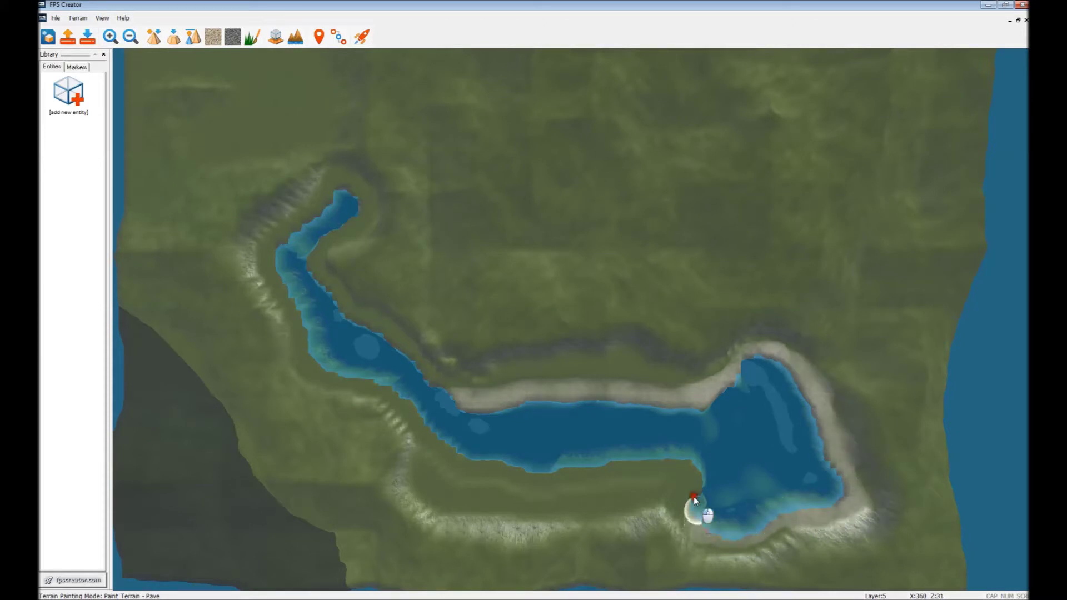
pyautogui.moveTo(682, 466)
pyautogui.mouseDown()
pyautogui.moveTo(505, 475)
pyautogui.moveTo(455, 466)
pyautogui.mouseUp()
pyautogui.moveTo(423, 434)
pyautogui.mouseDown()
pyautogui.moveTo(365, 388)
pyautogui.moveTo(308, 367)
pyautogui.moveTo(269, 258)
pyautogui.moveTo(285, 222)
pyautogui.moveTo(328, 185)
pyautogui.moveTo(345, 185)
pyautogui.moveTo(365, 216)
pyautogui.mouseUp()
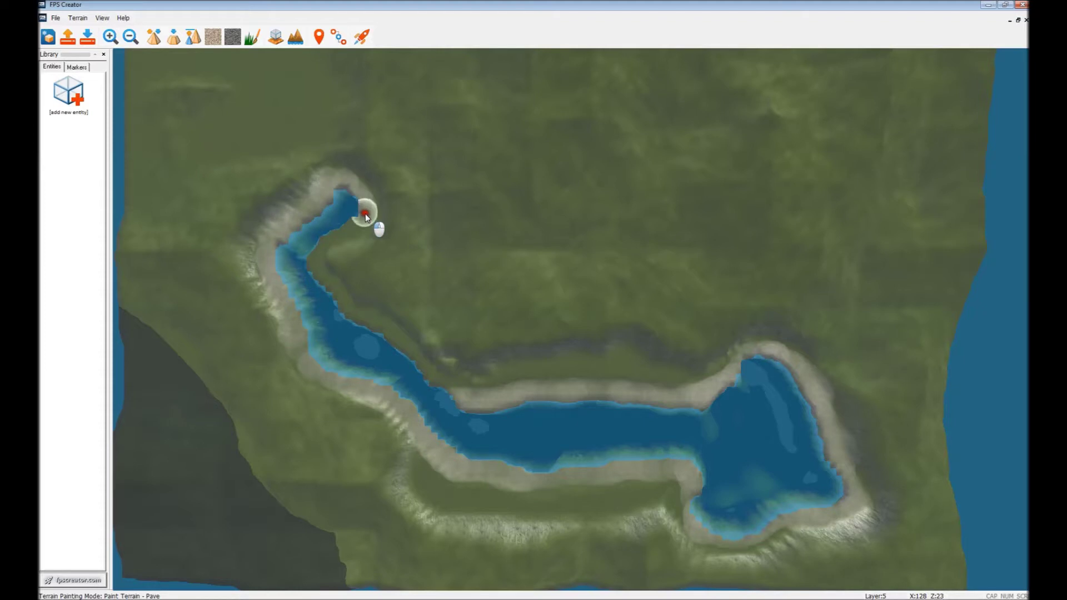
pyautogui.moveTo(331, 286)
pyautogui.mouseDown()
pyautogui.moveTo(369, 334)
pyautogui.moveTo(473, 408)
pyautogui.moveTo(357, 317)
pyautogui.moveTo(424, 362)
pyautogui.mouseUp()
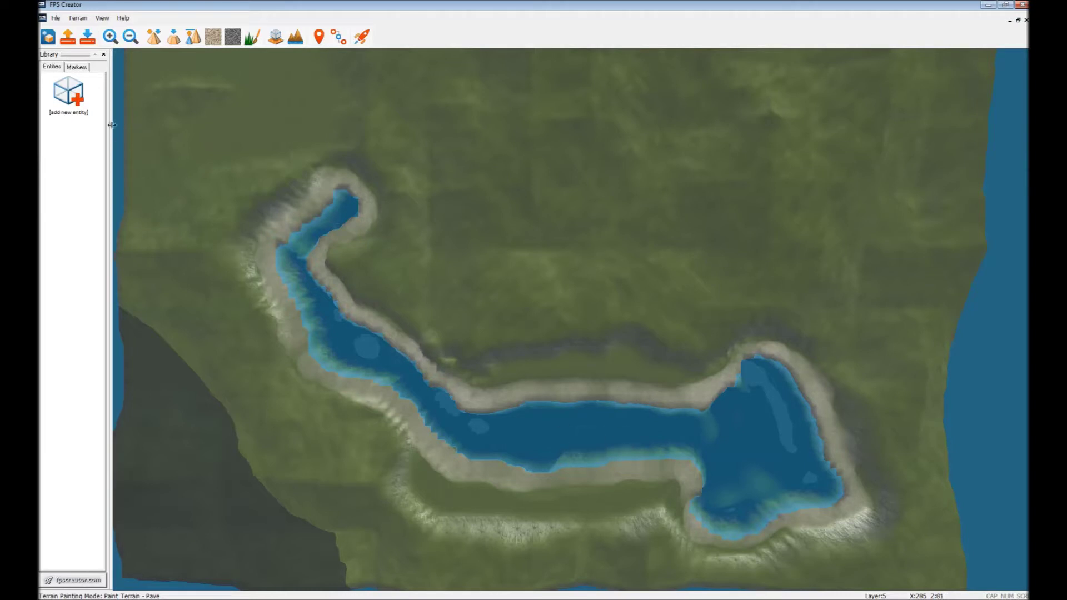
# Step: Place a Player Start marker on the paved north bank, just west of the wide lake basin
pyautogui.click(80, 69)
pyautogui.click(68, 93)
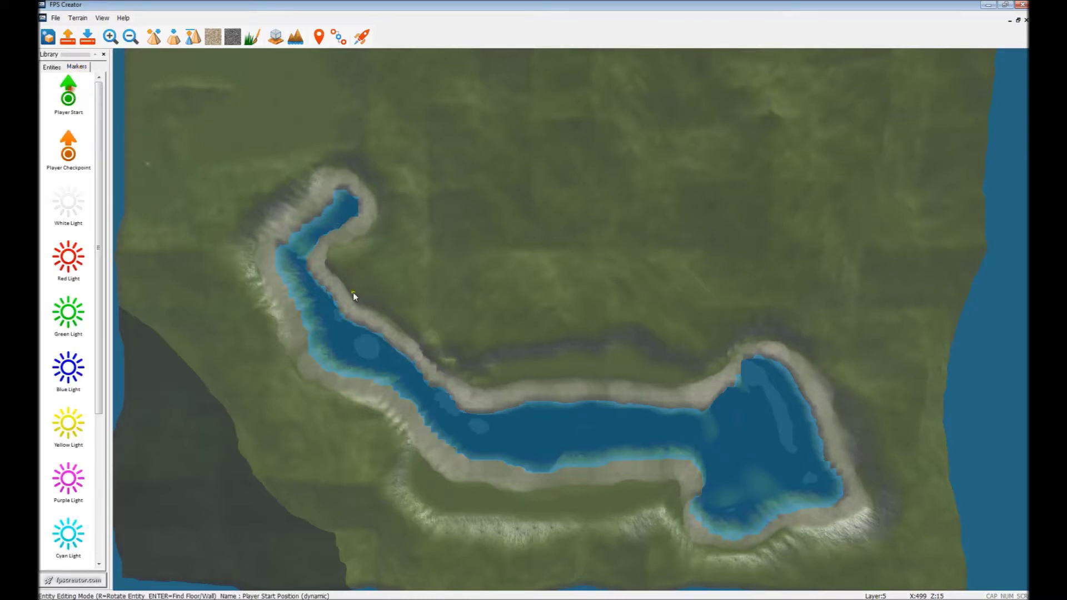
pyautogui.click(687, 392)
# Step: Test the level, walk along the lakeshore to view the painted terrain, and return to the editor
pyautogui.click(360, 38)
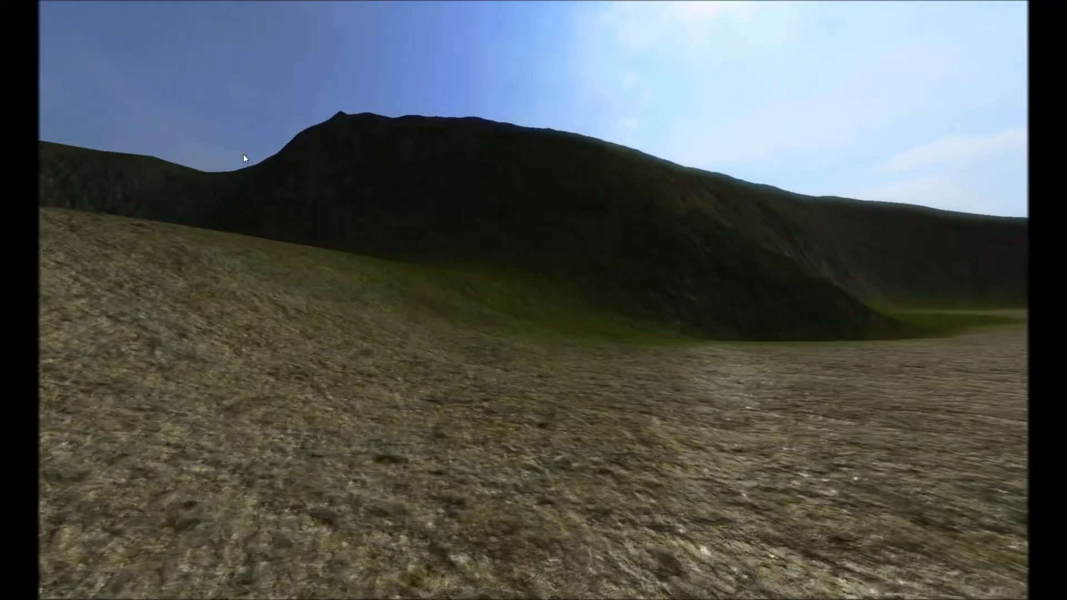
pyautogui.press('w')
pyautogui.press('w')
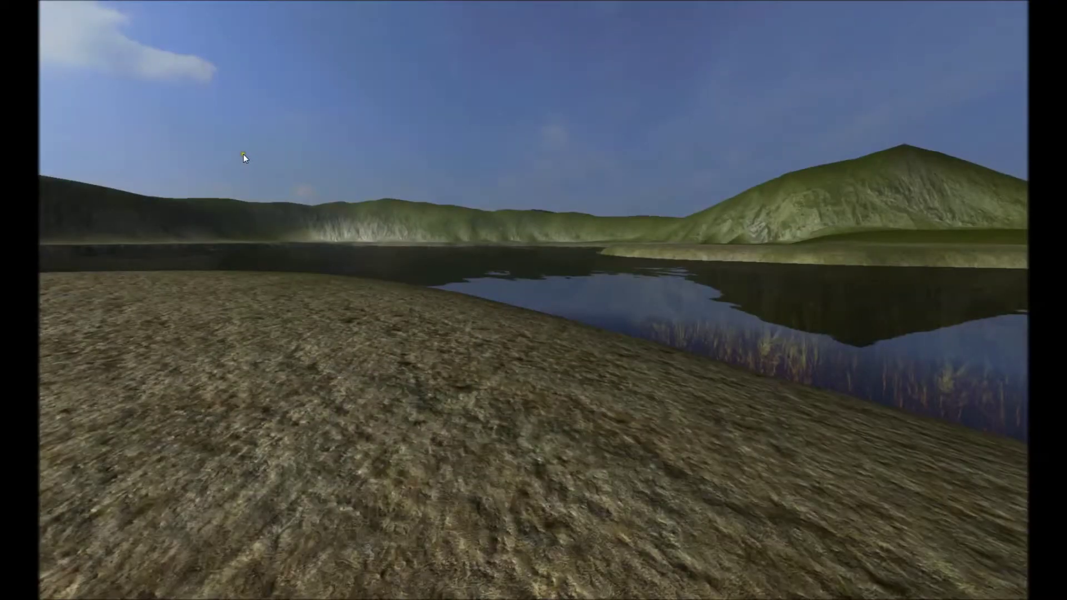
pyautogui.press('w')
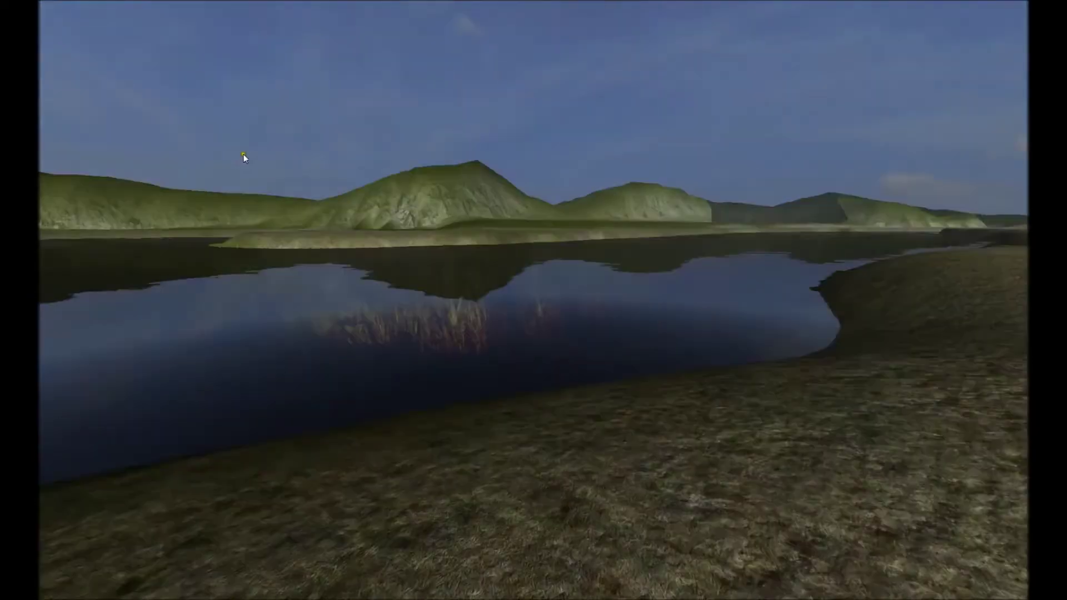
pyautogui.press('Escape')
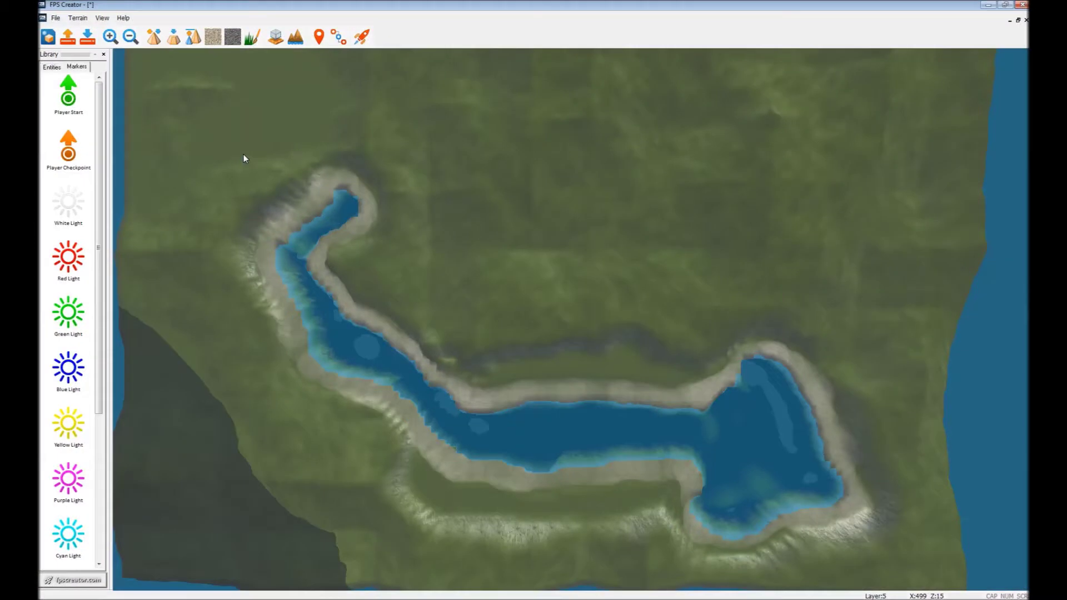
# Step: Sculpt raised ridges into the terrain behind the river's north bank and around the lake's northern and eastern edges
pyautogui.click(242, 154)
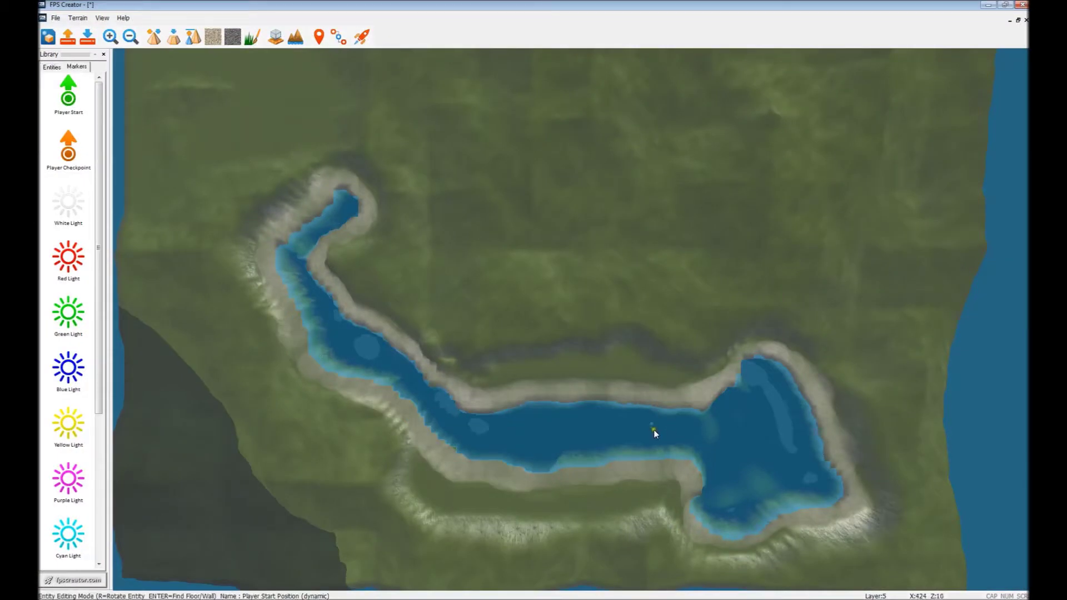
pyautogui.press('Down')
pyautogui.press('Right')
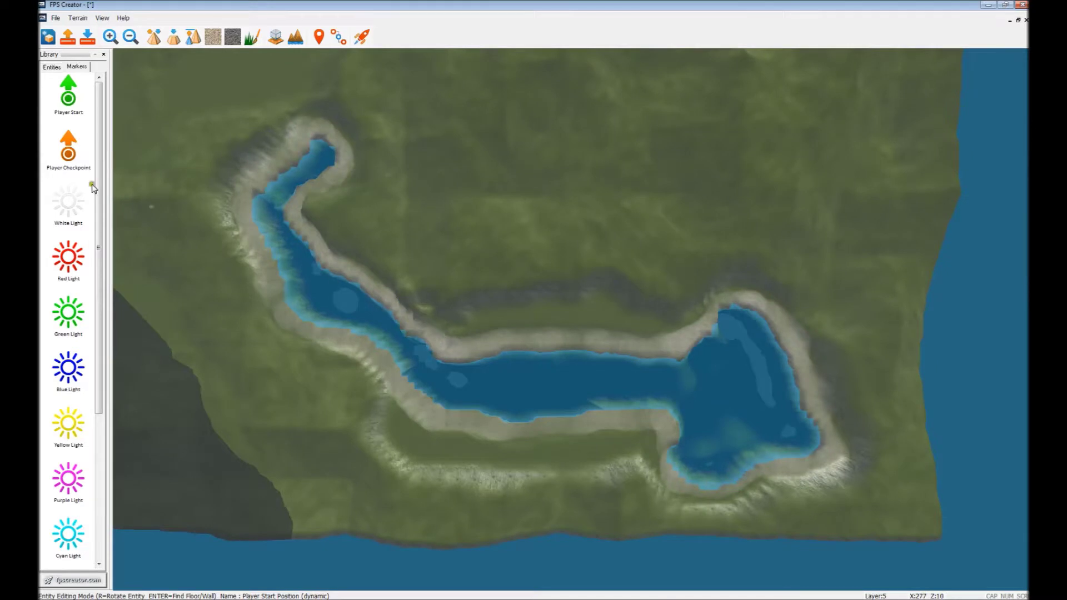
pyautogui.click(52, 67)
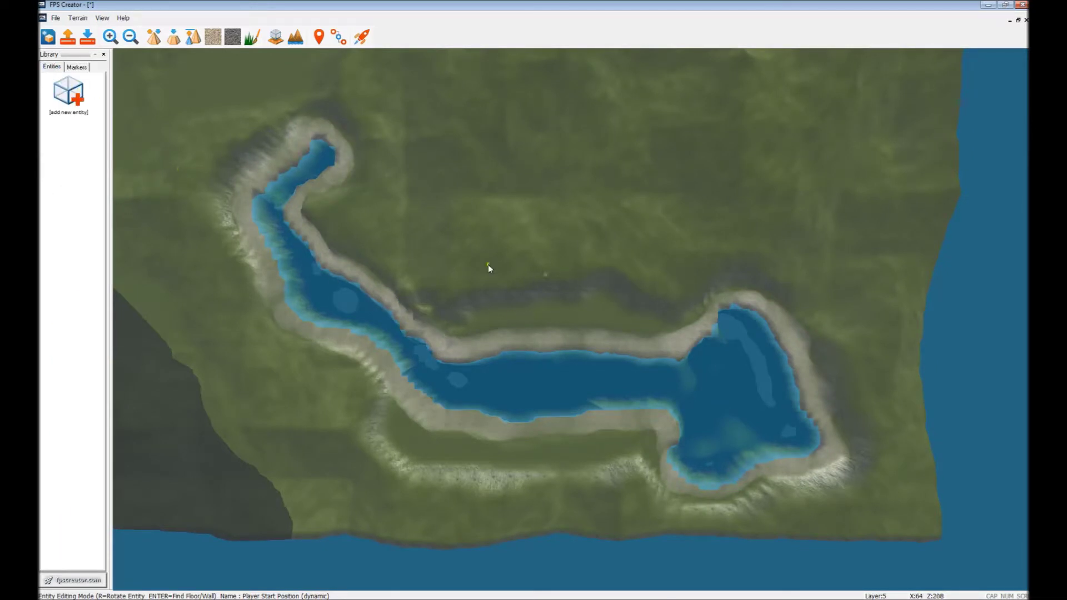
pyautogui.click(155, 37)
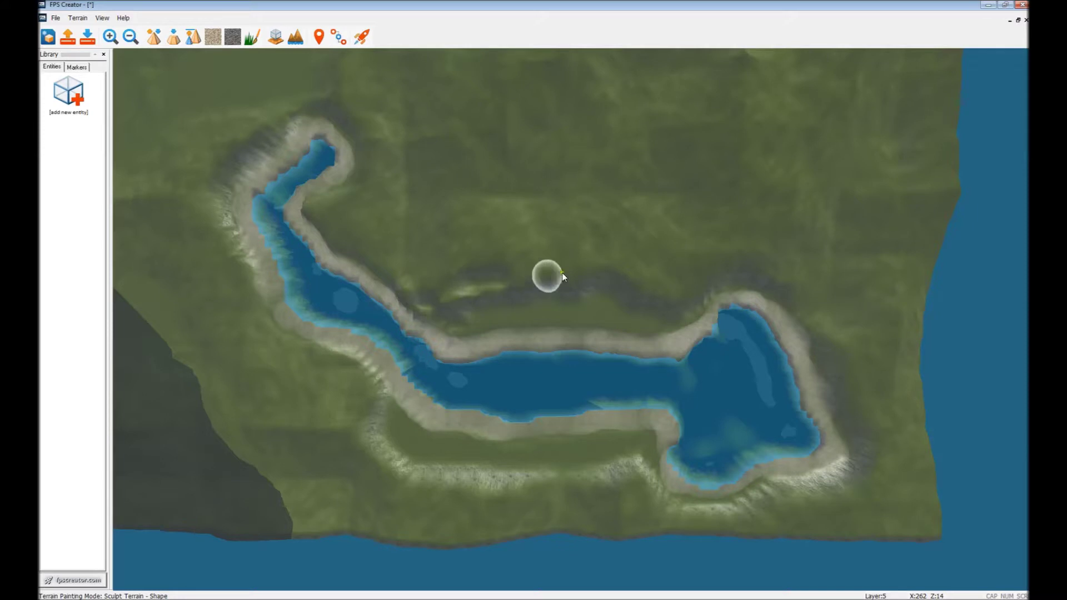
pyautogui.moveTo(598, 265); pyautogui.dragTo(639, 282)
pyautogui.click(576, 278)
pyautogui.moveTo(707, 276)
pyautogui.mouseDown()
pyautogui.moveTo(733, 263)
pyautogui.moveTo(724, 266)
pyautogui.mouseUp()
pyautogui.moveTo(804, 292); pyautogui.dragTo(768, 269)
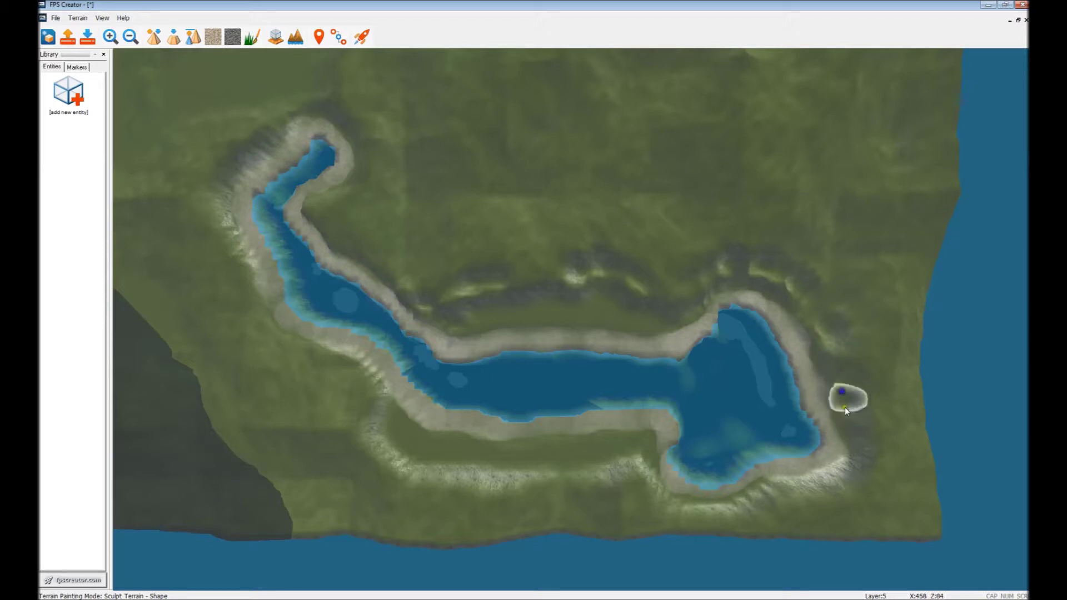
pyautogui.moveTo(845, 435)
pyautogui.mouseDown()
pyautogui.moveTo(832, 477)
pyautogui.moveTo(794, 490)
pyautogui.moveTo(843, 439)
pyautogui.mouseUp()
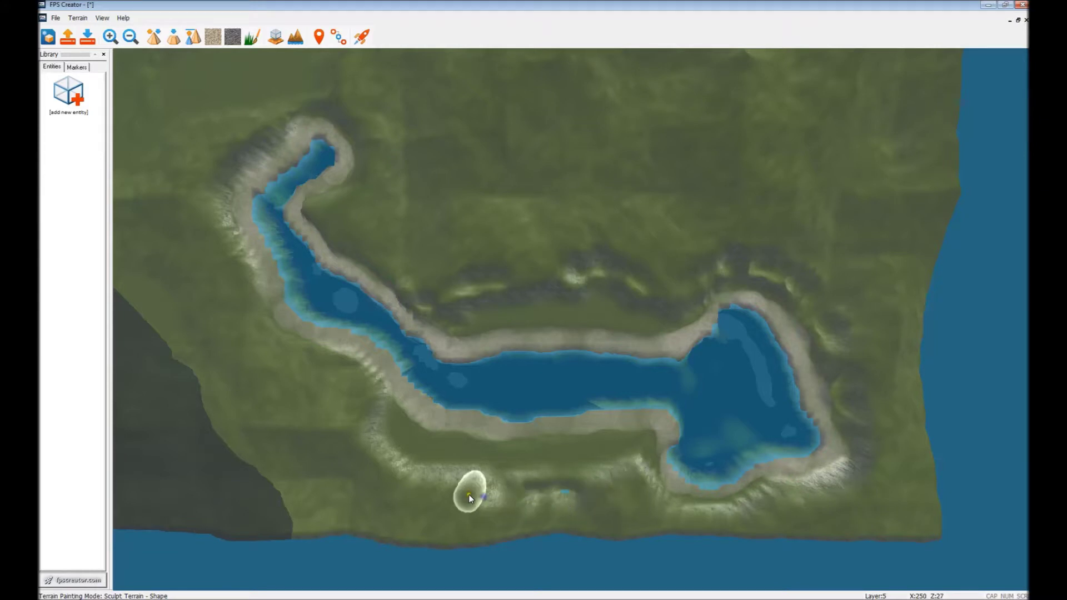
# Step: Sculpt further hills around the river valley, covering the southwest, west and north slopes and the land east of the lake
pyautogui.moveTo(405, 495)
pyautogui.mouseDown()
pyautogui.moveTo(368, 462)
pyautogui.moveTo(344, 408)
pyautogui.mouseUp()
pyautogui.moveTo(253, 355)
pyautogui.mouseDown()
pyautogui.moveTo(221, 303)
pyautogui.moveTo(210, 320)
pyautogui.moveTo(243, 389)
pyautogui.moveTo(203, 316)
pyautogui.moveTo(212, 335)
pyautogui.moveTo(183, 309)
pyautogui.moveTo(205, 301)
pyautogui.moveTo(195, 349)
pyautogui.moveTo(285, 409)
pyautogui.moveTo(308, 413)
pyautogui.moveTo(204, 279)
pyautogui.moveTo(191, 242)
pyautogui.moveTo(219, 124)
pyautogui.moveTo(261, 105)
pyautogui.moveTo(356, 114)
pyautogui.moveTo(362, 185)
pyautogui.moveTo(348, 209)
pyautogui.moveTo(505, 224)
pyautogui.moveTo(568, 214)
pyautogui.mouseUp()
pyautogui.moveTo(729, 229)
pyautogui.mouseDown()
pyautogui.moveTo(740, 217)
pyautogui.moveTo(716, 219)
pyautogui.mouseUp()
pyautogui.moveTo(843, 269); pyautogui.dragTo(870, 286)
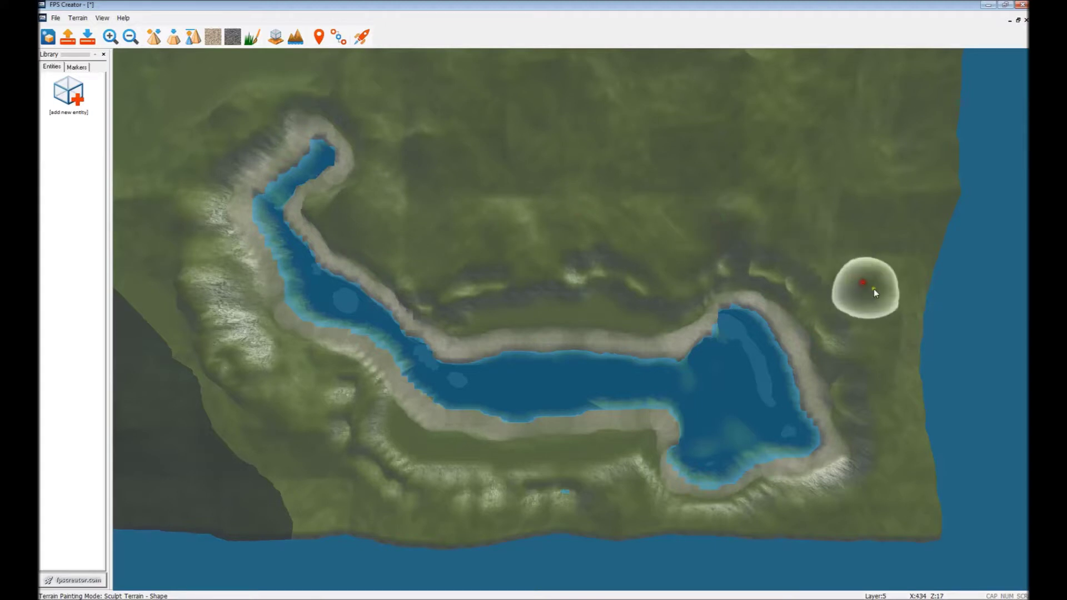
pyautogui.moveTo(897, 418); pyautogui.dragTo(894, 433)
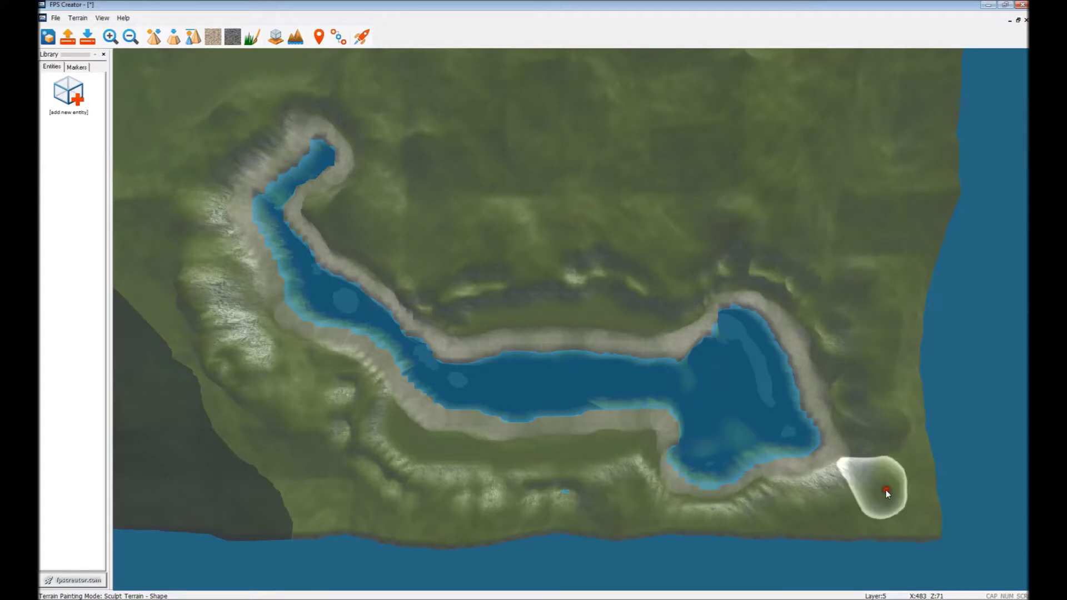
# Step: Add the Palm Tree (Tall) entity from the Foliage category to the level's entity library
pyautogui.doubleClick(68, 92)
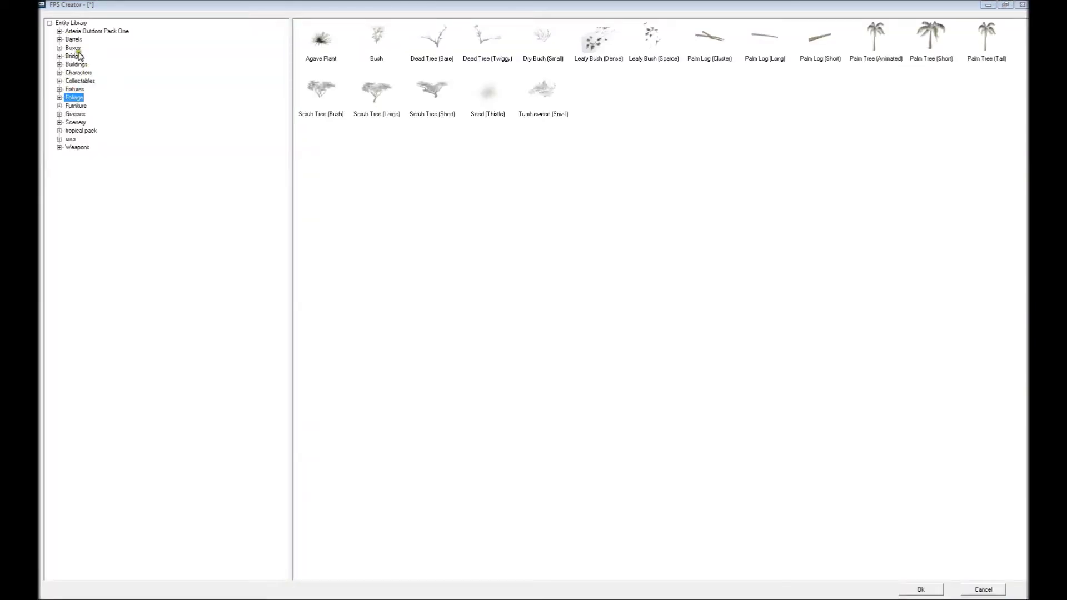
pyautogui.click(68, 89)
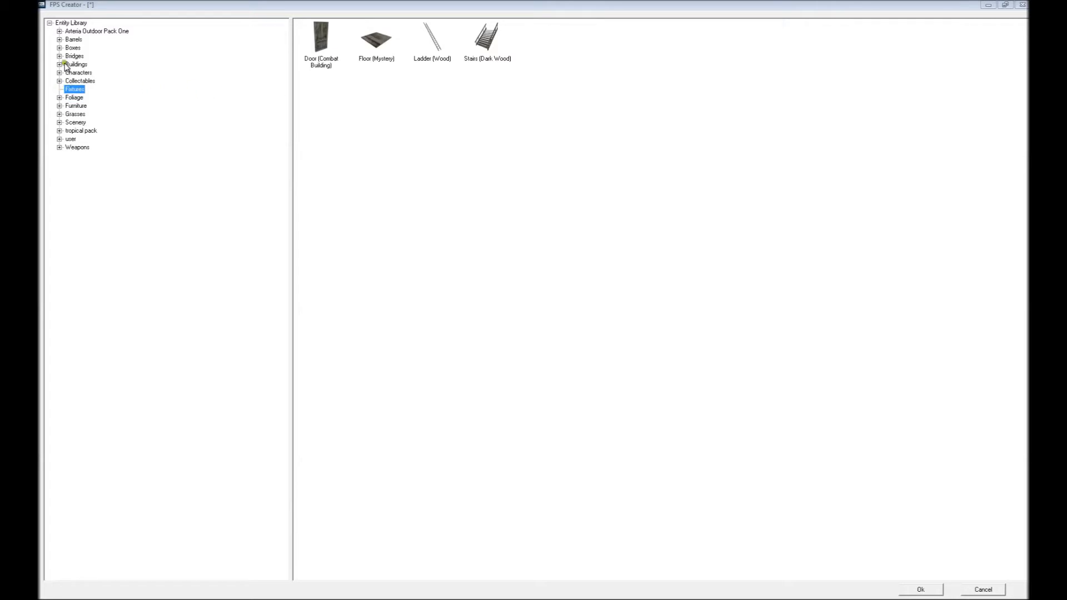
pyautogui.click(60, 98)
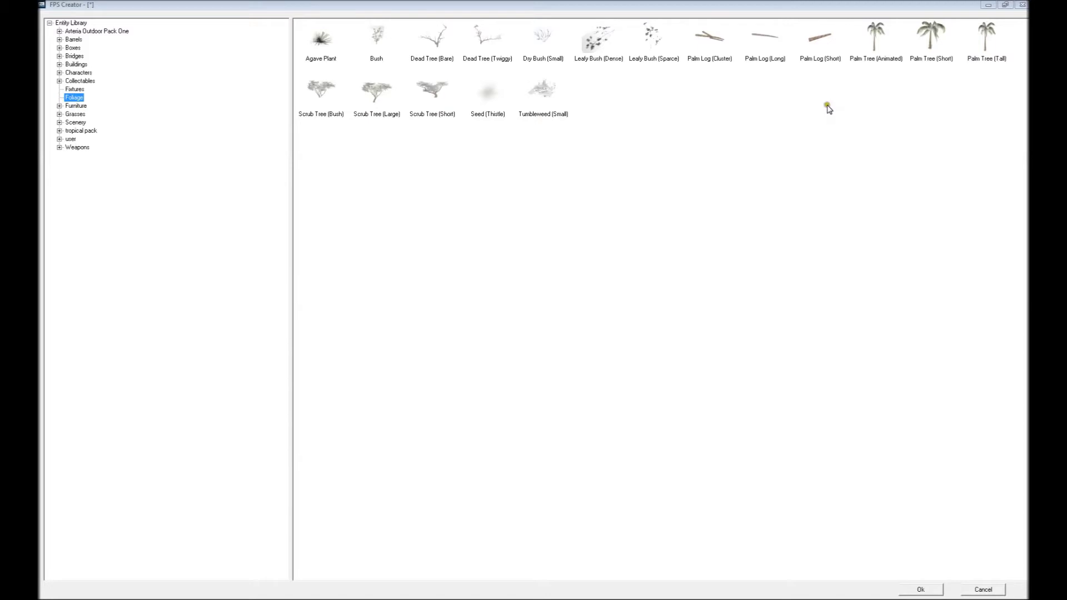
pyautogui.click(985, 39)
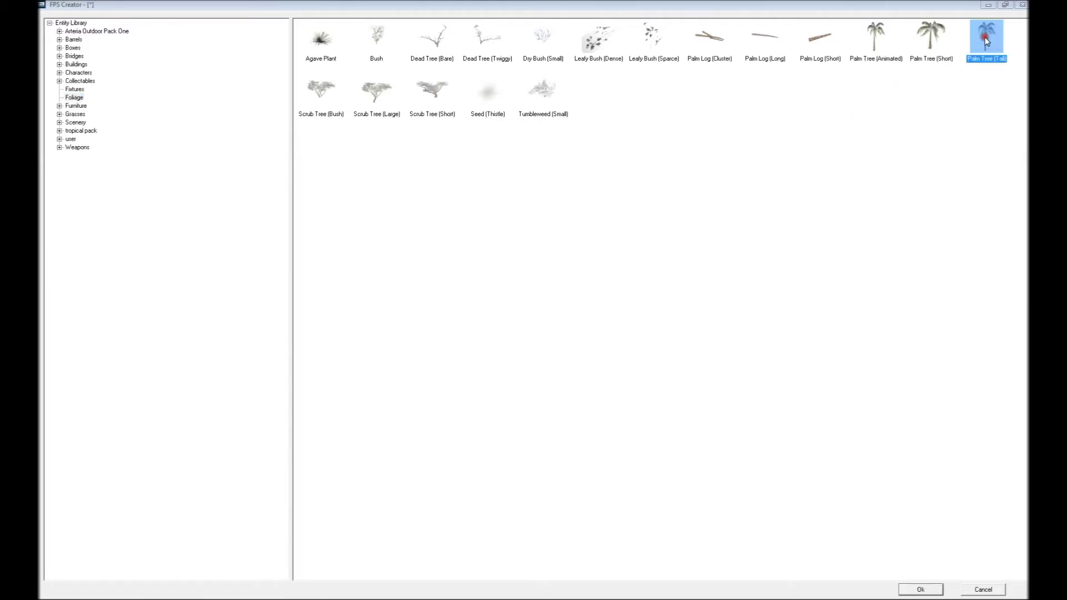
pyautogui.click(921, 591)
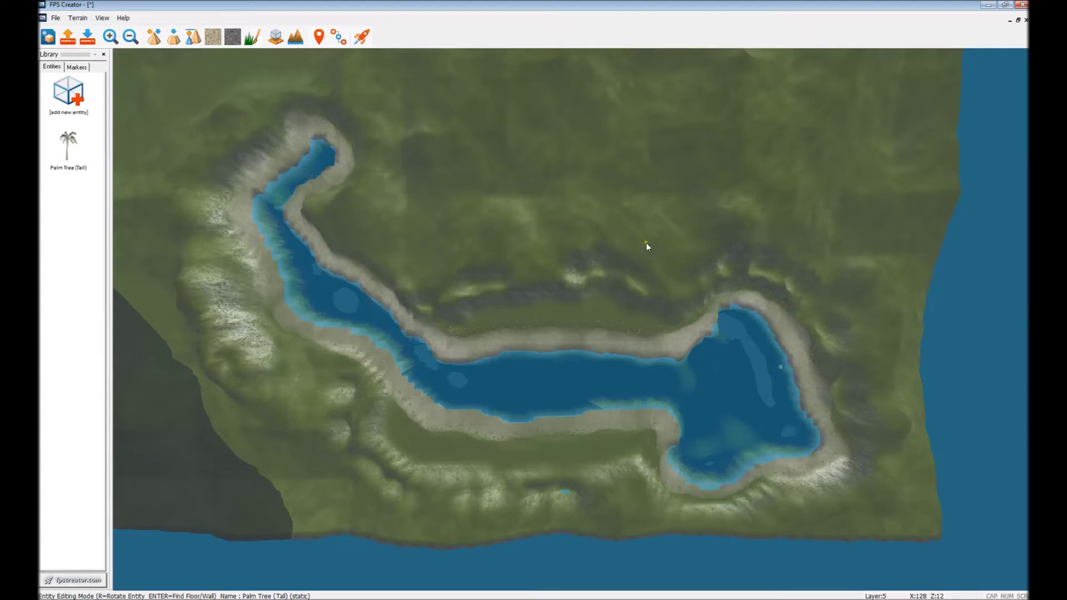
# Step: Test the level by walking along the shore to view the palm trees, and briefly display the metrics and settings overlays
pyautogui.click(362, 36)
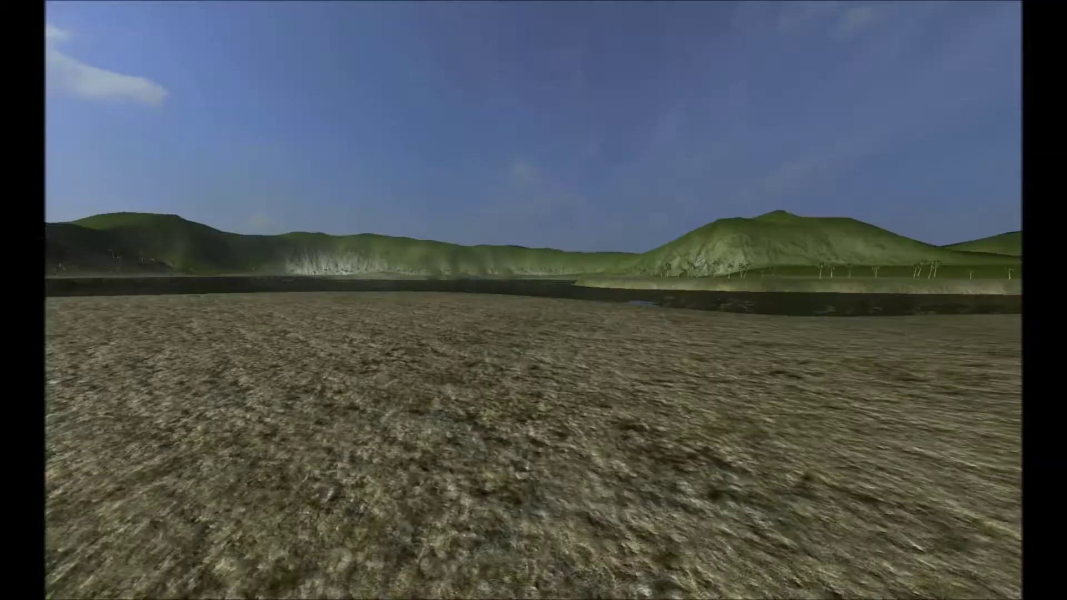
pyautogui.press('w')
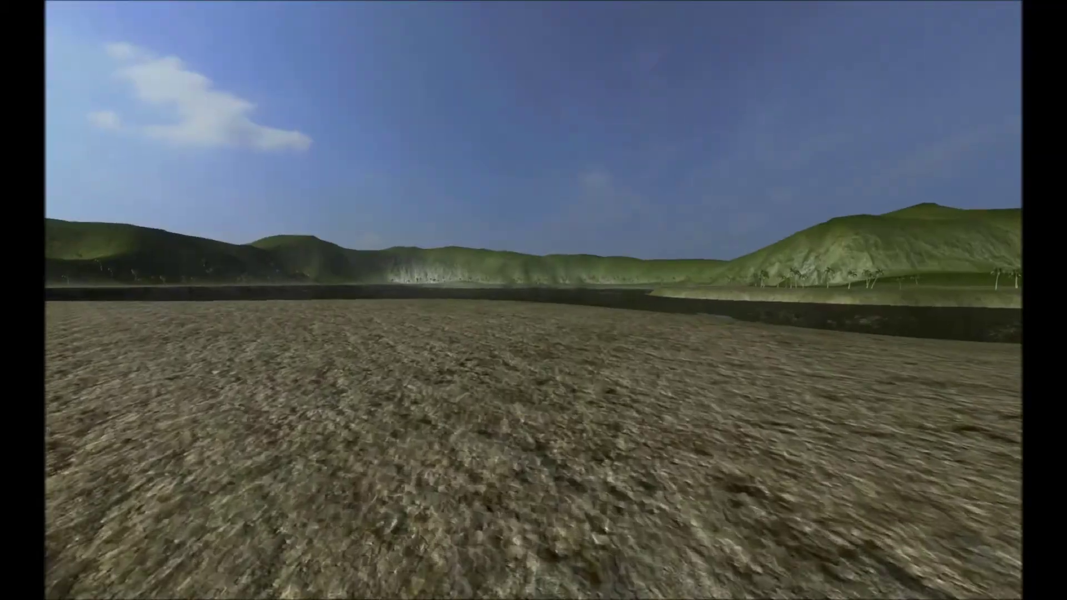
pyautogui.press('w')
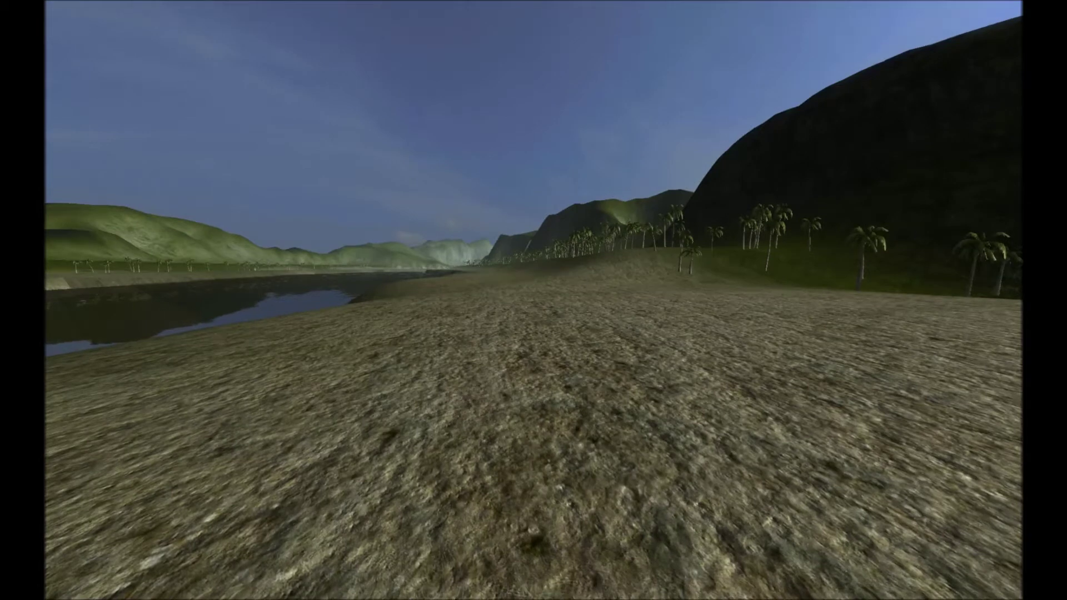
pyautogui.press('Tab')
pyautogui.press('Tab')
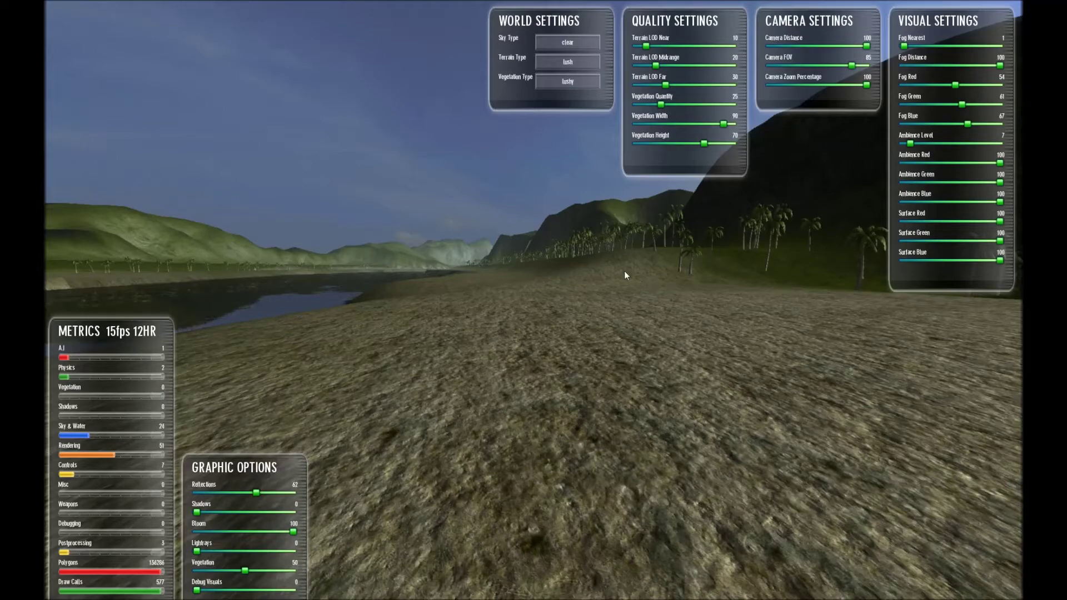
pyautogui.press('Tab')
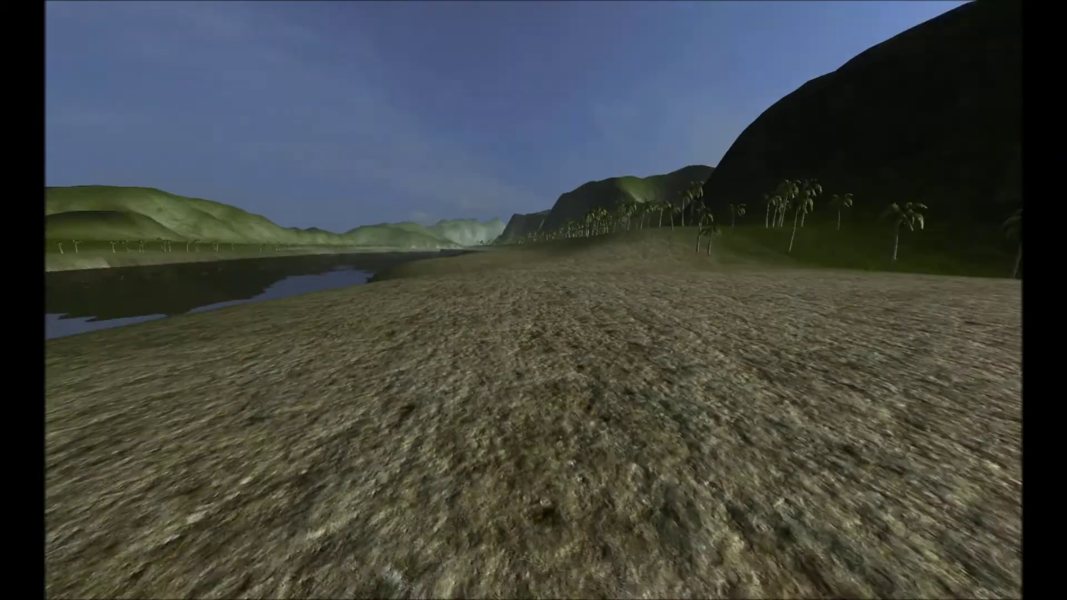
pyautogui.press('w')
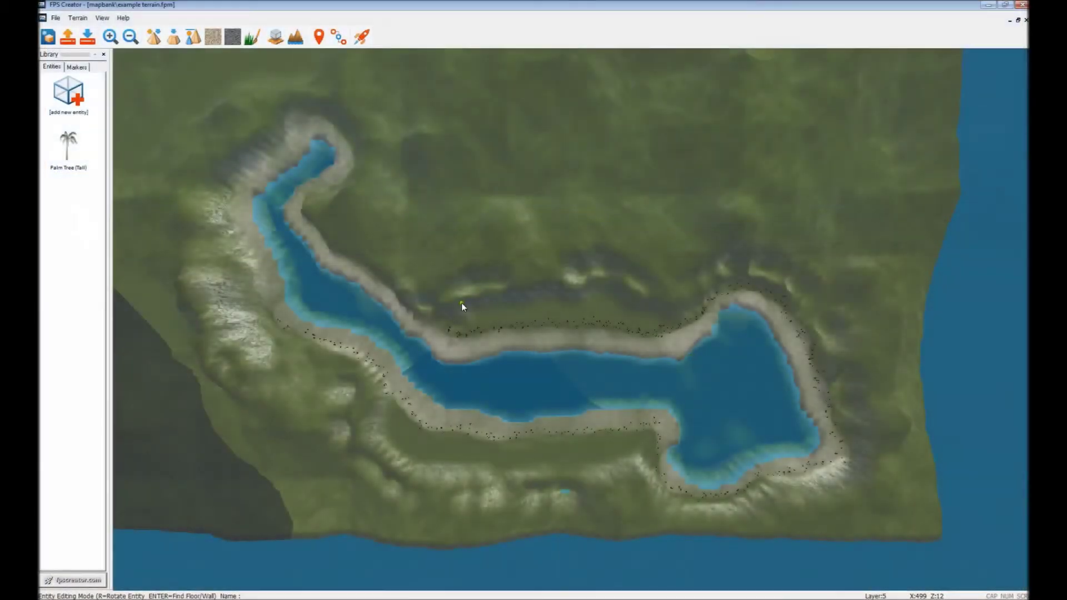
# Step: Add the Structure (Building A) entity from the Buildings category to the level's entity library
pyautogui.click(75, 105)
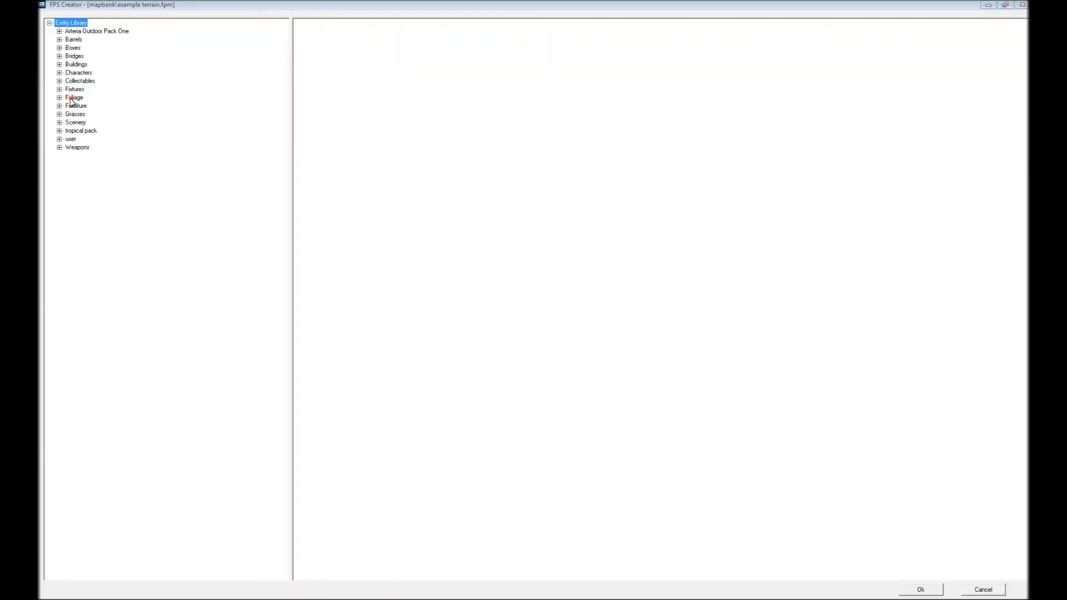
pyautogui.click(60, 65)
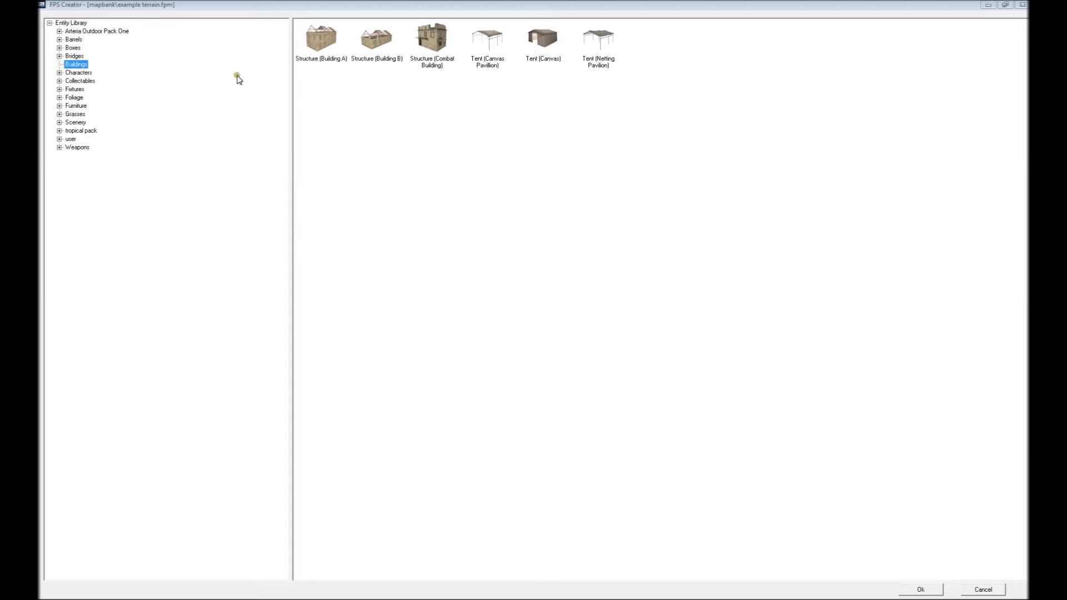
pyautogui.click(326, 48)
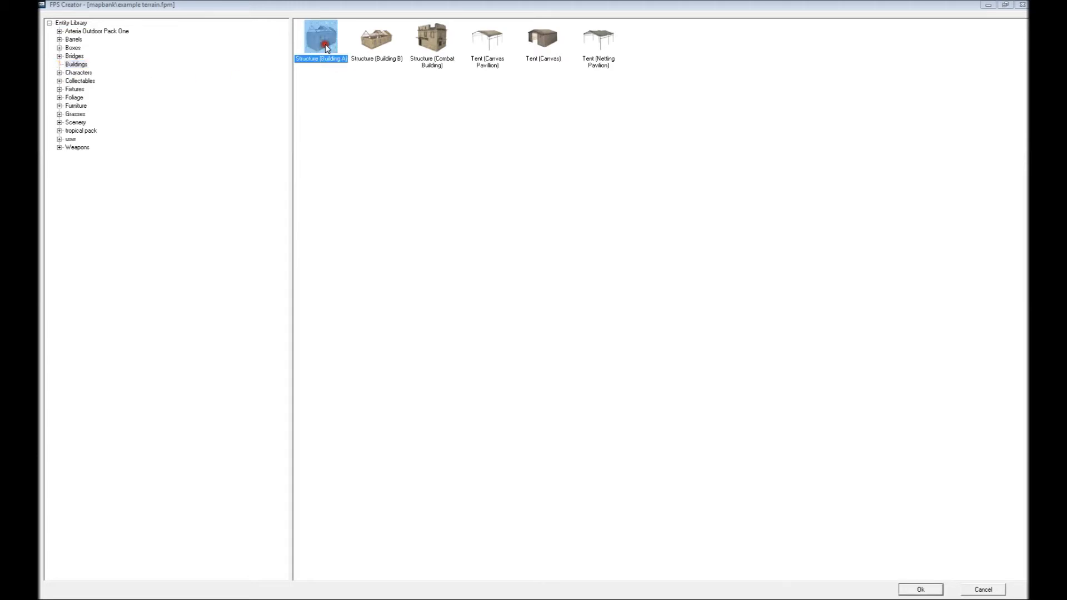
pyautogui.click(930, 592)
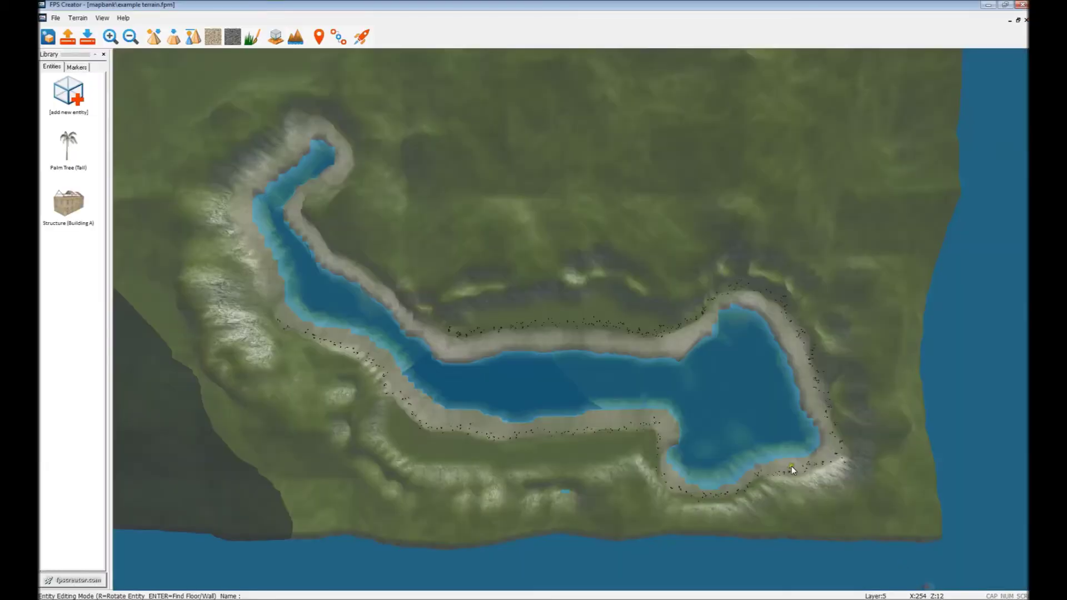
# Step: Place three Structure (Building A) entities along the river's north shore, rotated so their long sides run east-west
pyautogui.scroll(1, 636, 350)
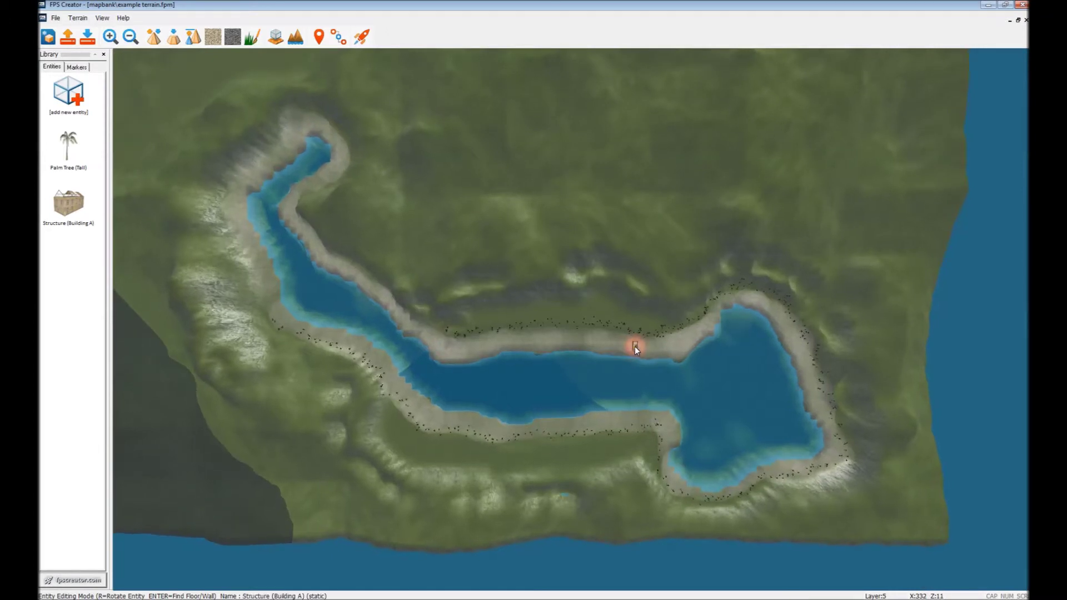
pyautogui.scroll(5, 635, 346)
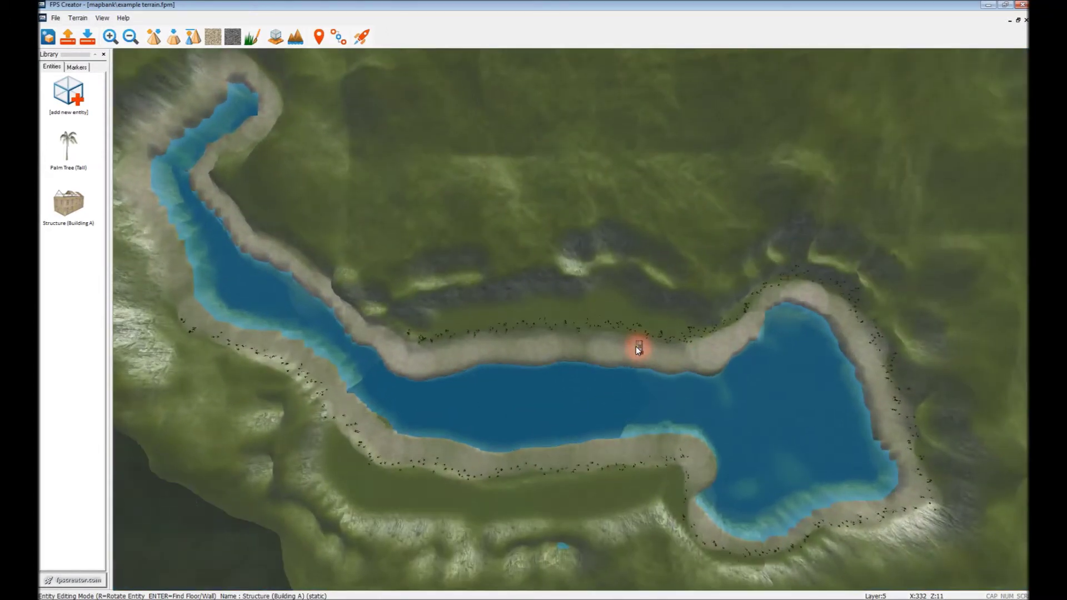
pyautogui.scroll(5, 638, 348)
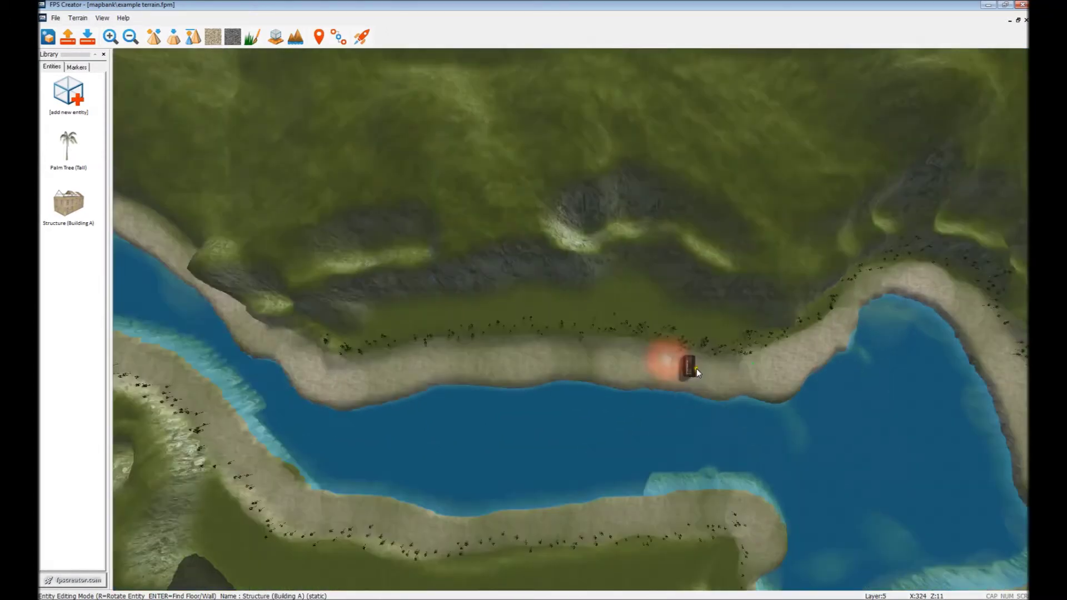
pyautogui.scroll(5, 694, 369)
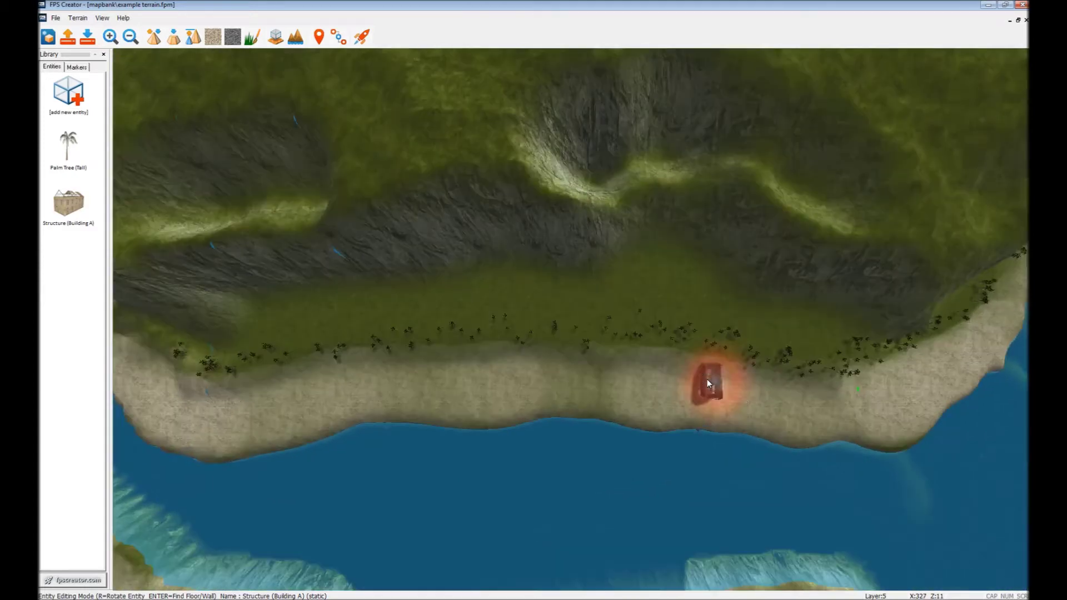
pyautogui.press('Right')
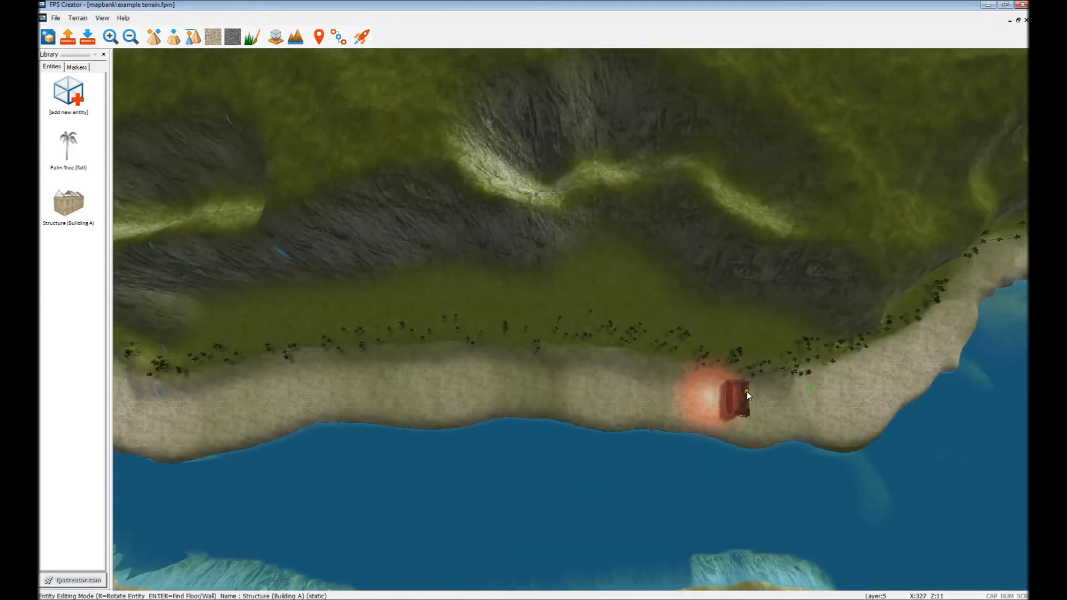
pyautogui.press('Right')
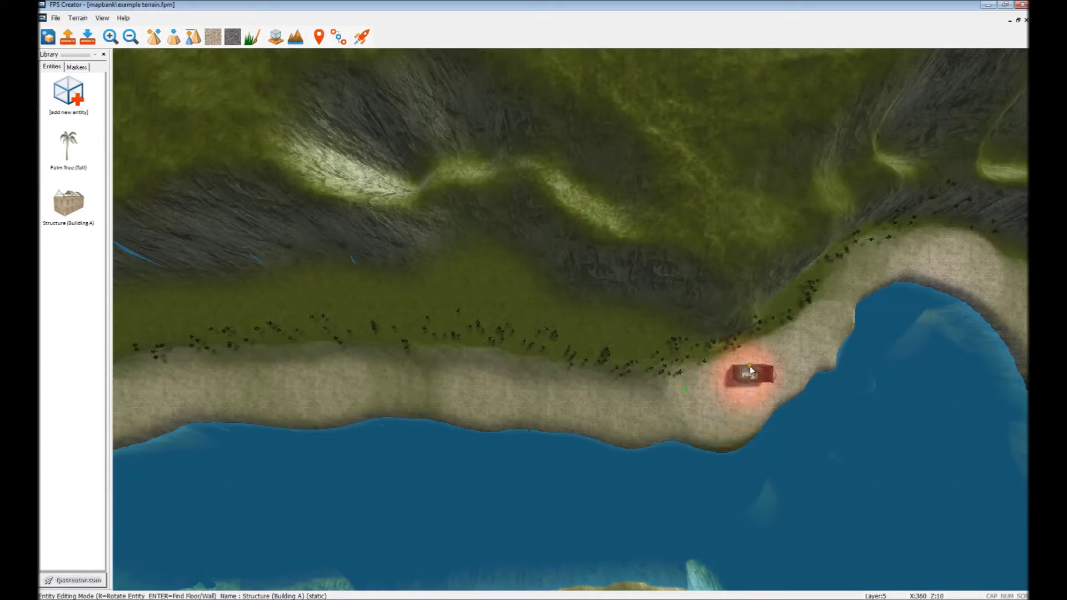
pyautogui.click(749, 372)
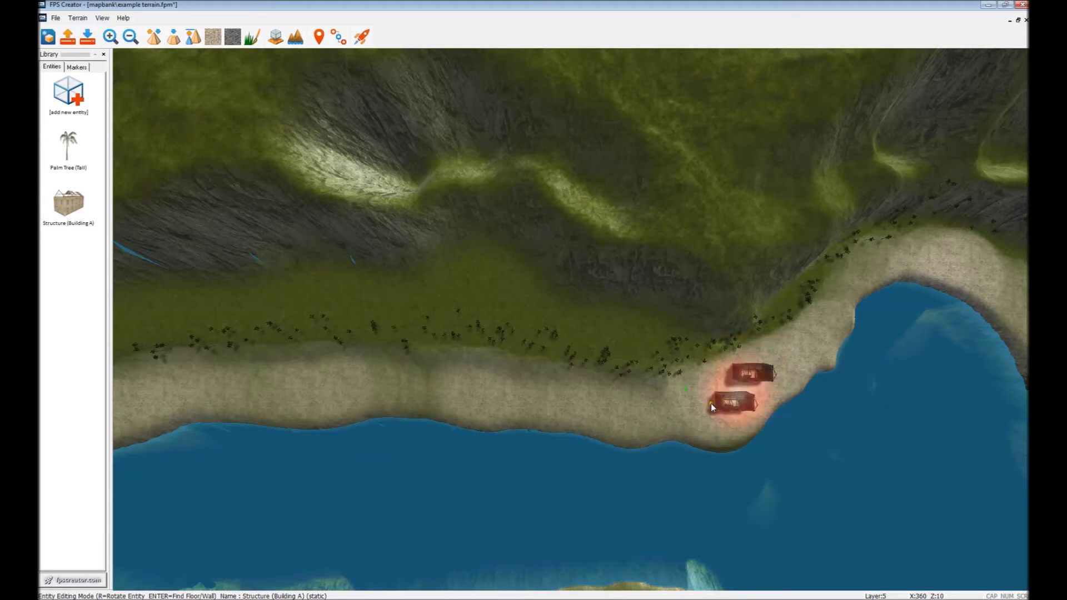
pyautogui.click(577, 381)
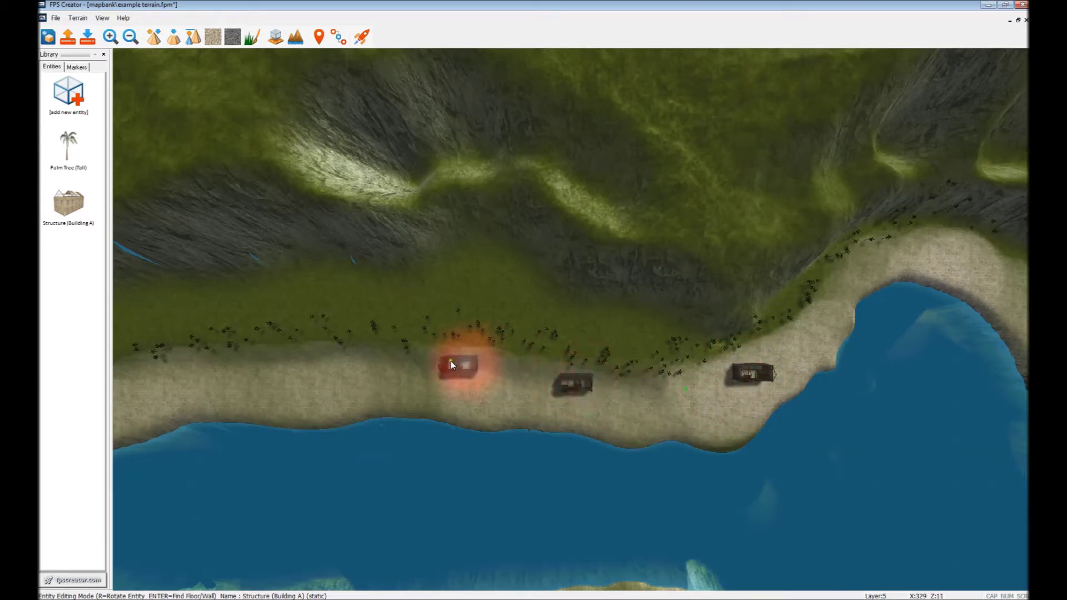
pyautogui.click(443, 364)
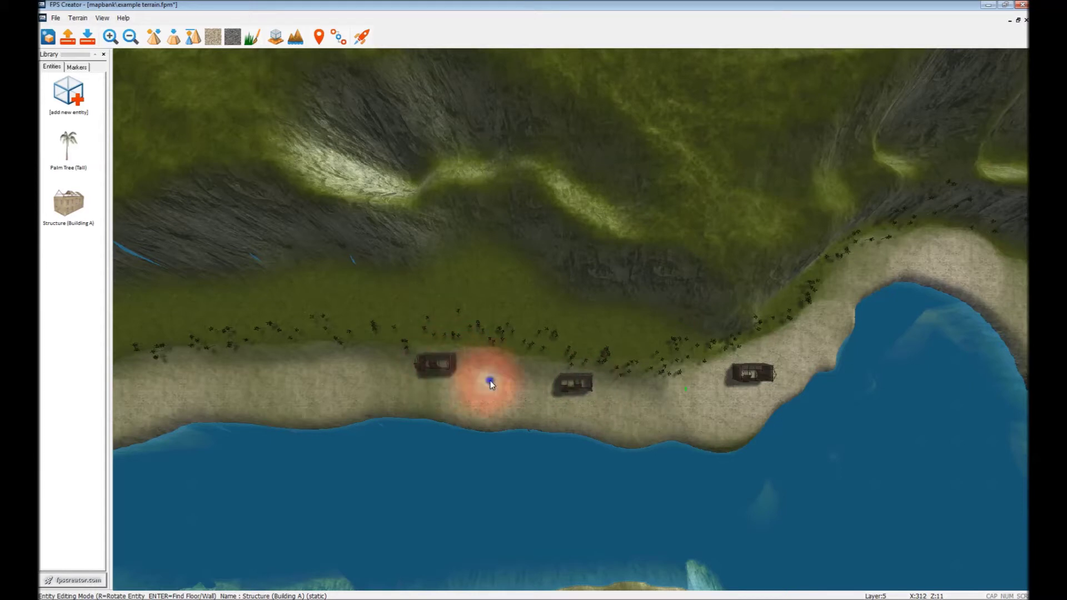
# Step: Add the Structure (Building B) entity from the Buildings category to the level's entity library
pyautogui.click(63, 98)
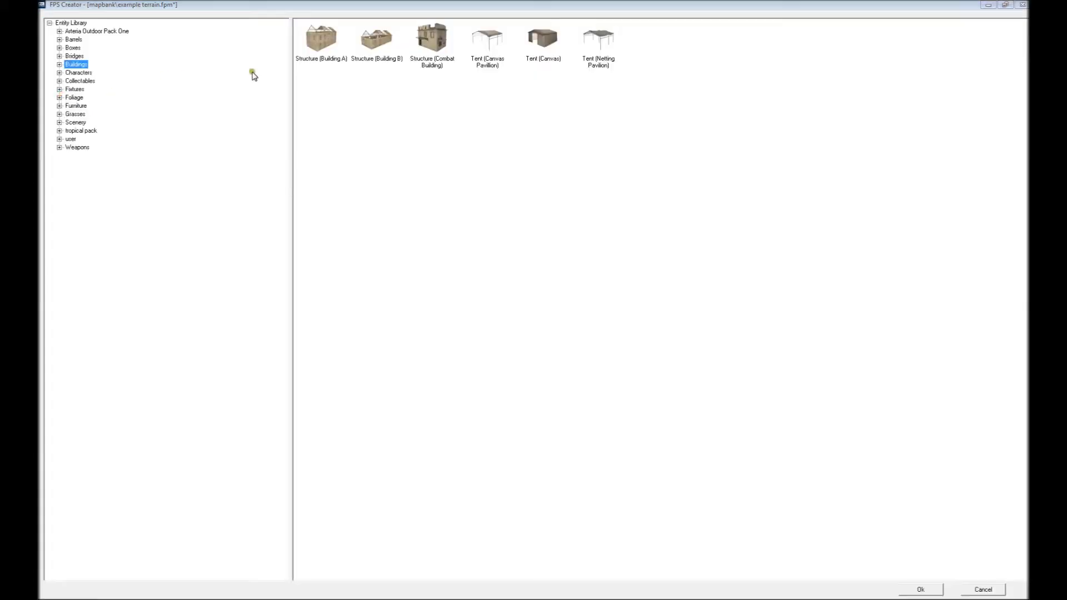
pyautogui.click(382, 43)
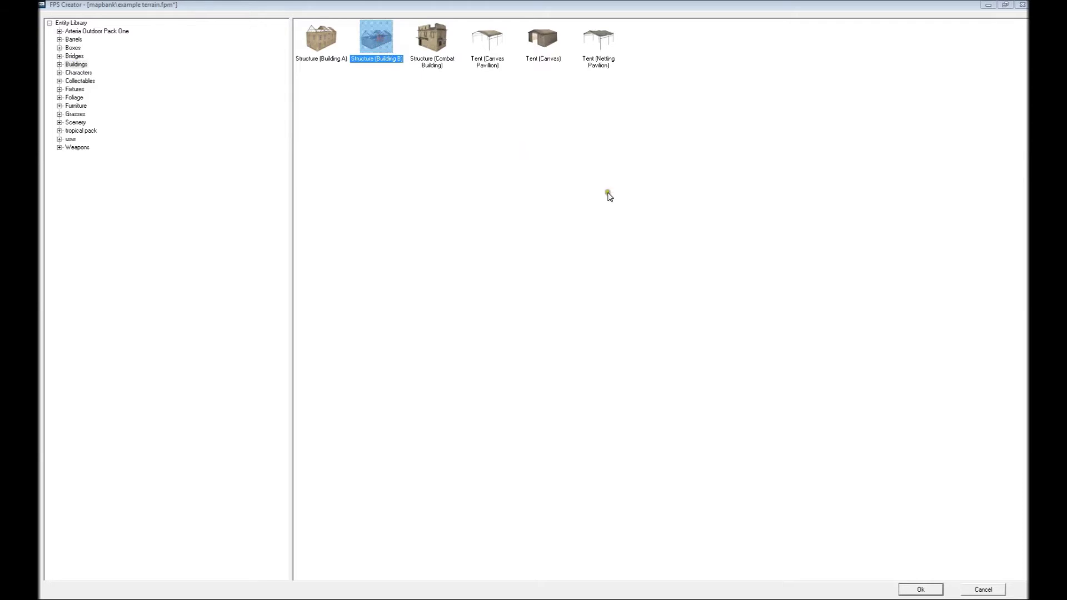
pyautogui.click(921, 590)
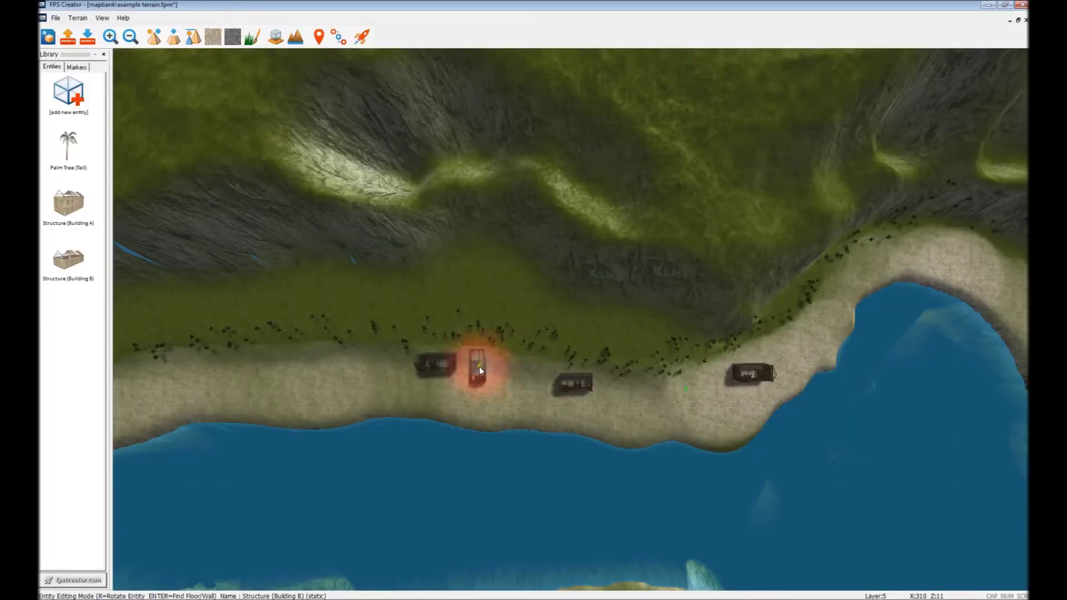
# Step: Place four Structure (Building B) entities on the north shore: three between the two western buildings and one just west of the easternmost building
pyautogui.click(479, 371)
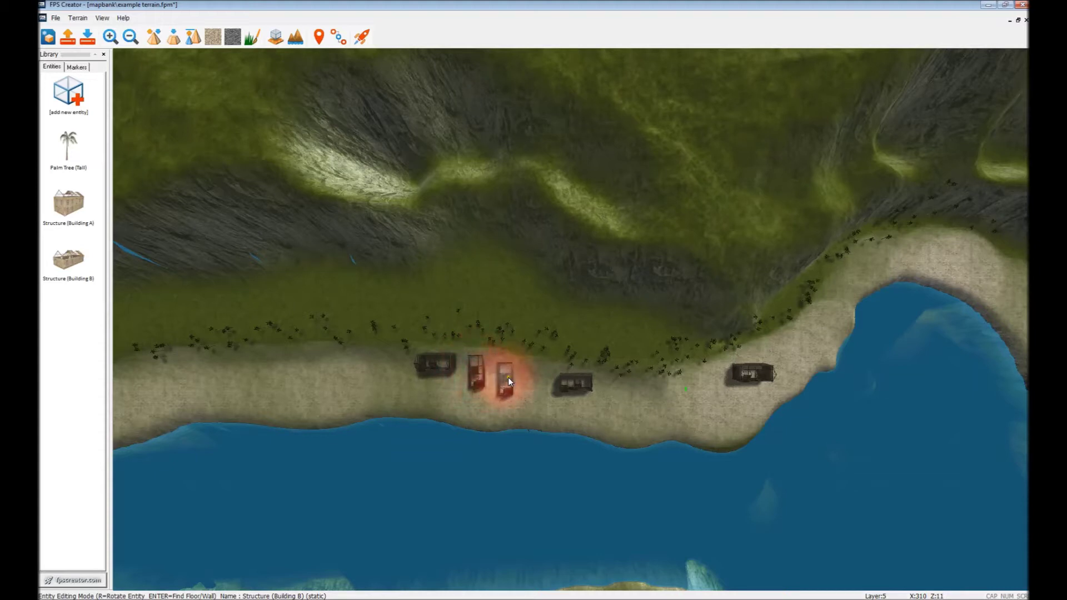
pyautogui.click(508, 377)
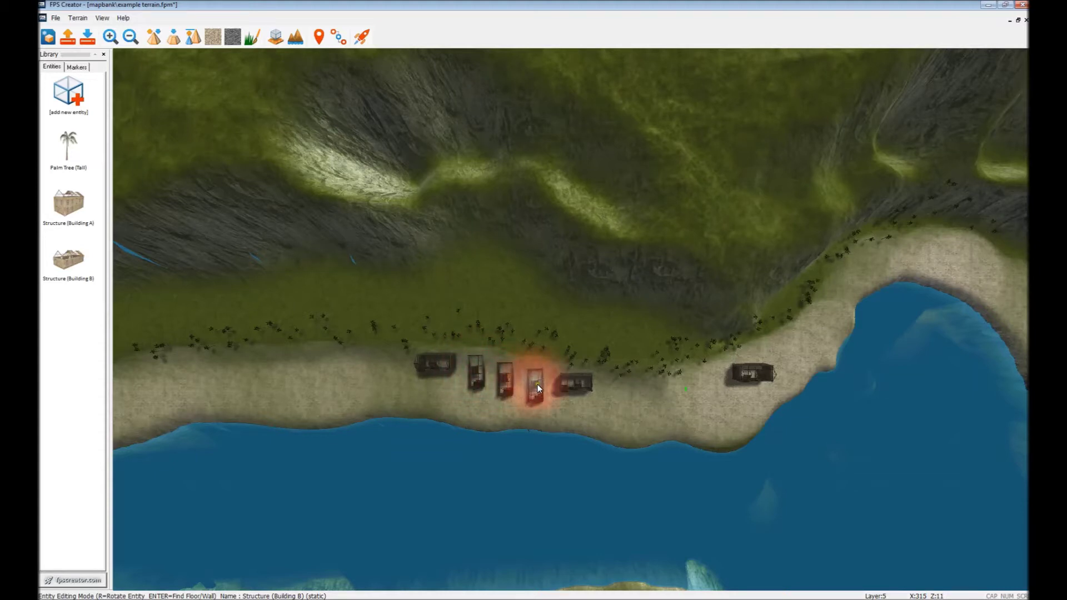
pyautogui.click(538, 385)
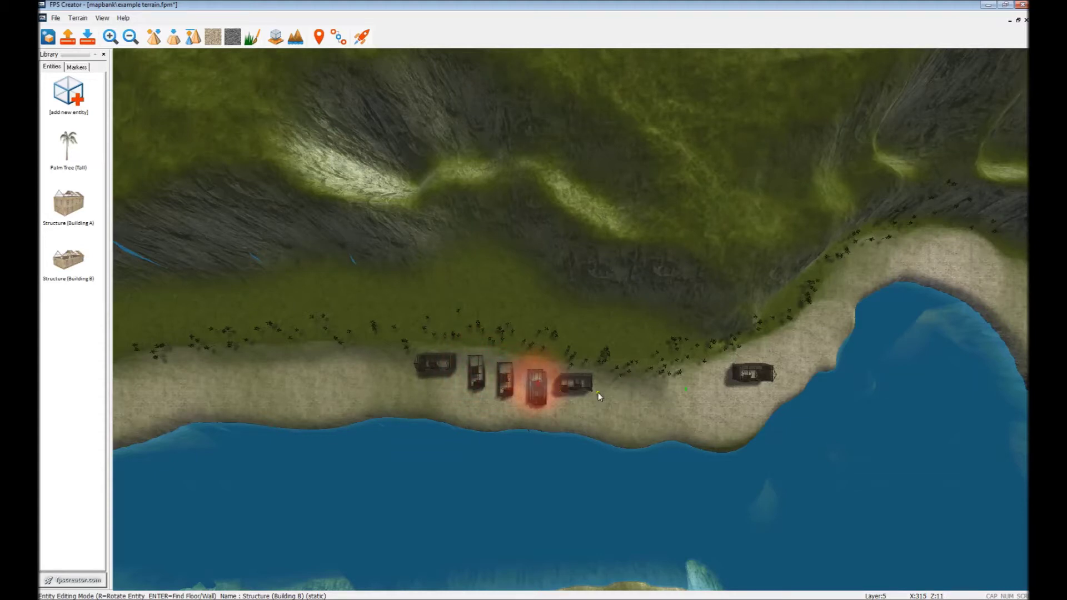
pyautogui.click(715, 364)
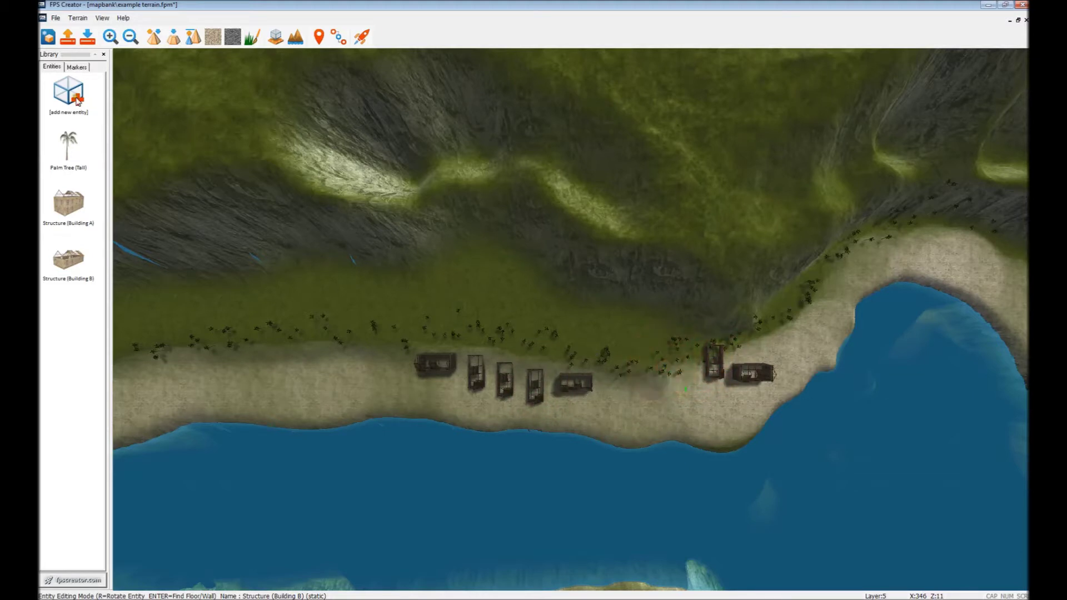